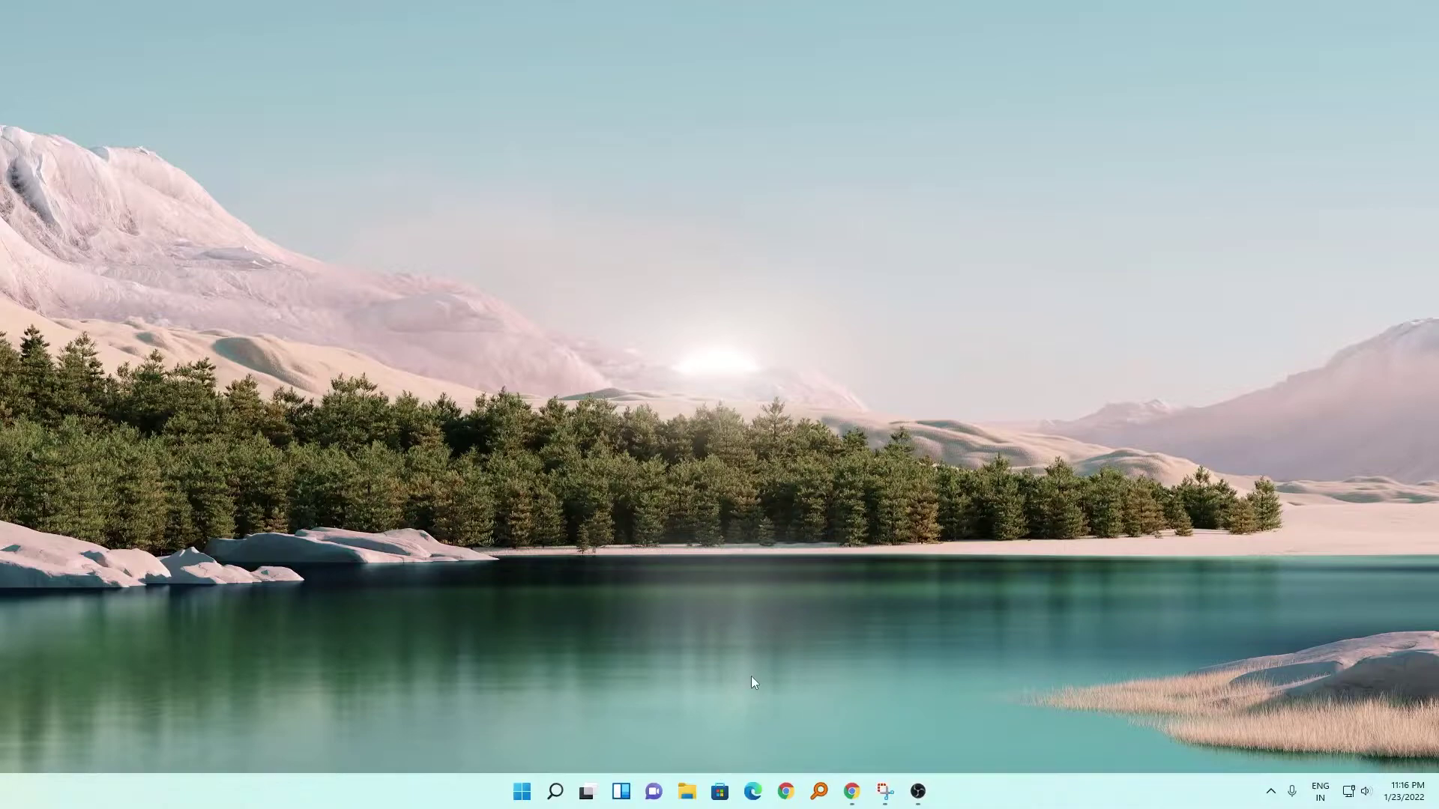
Step: Open File Explorer and add a new folder named 'tohide' on Online (D:)
{"action": "left_click", "coordinate": [687, 792]}
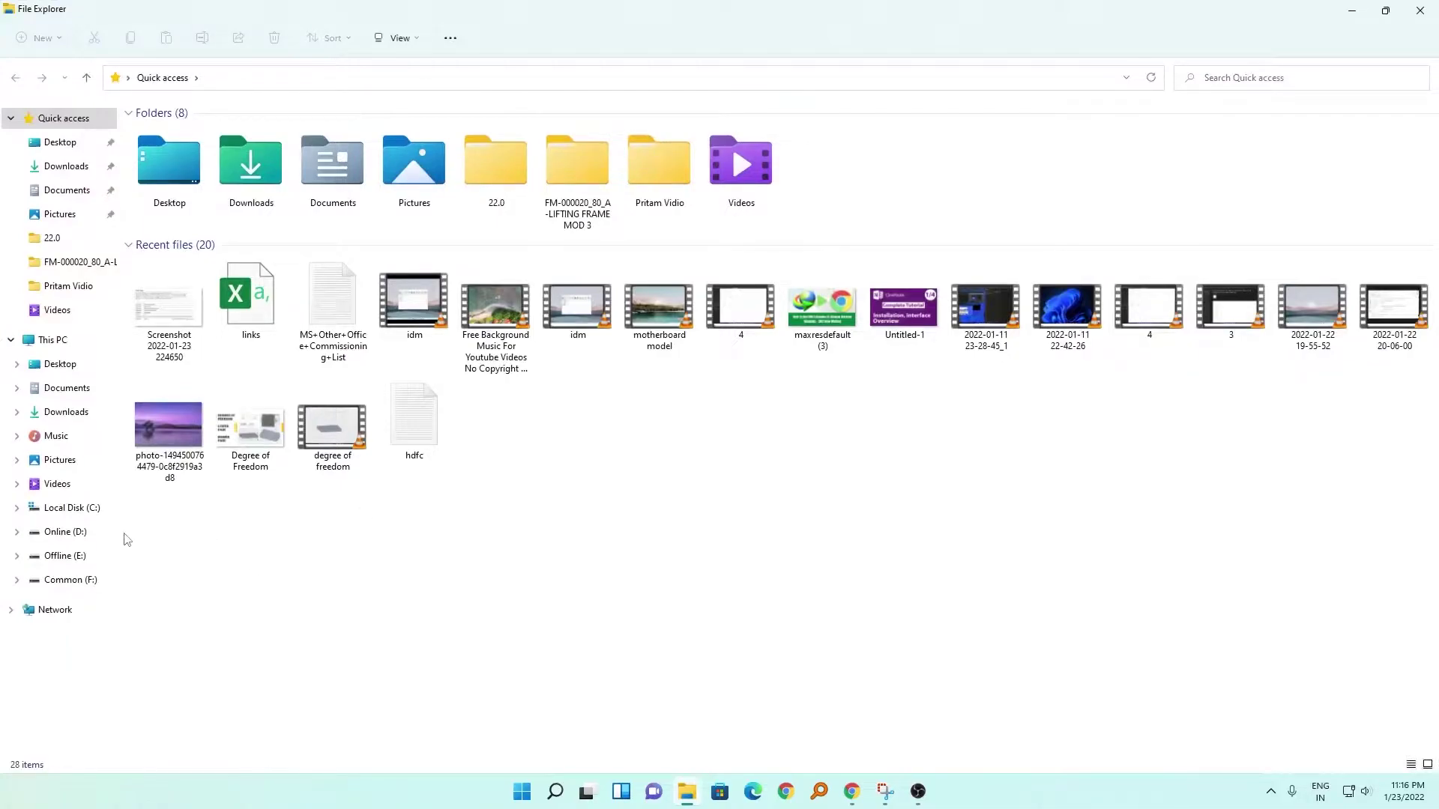
{"action": "left_click", "coordinate": [65, 532]}
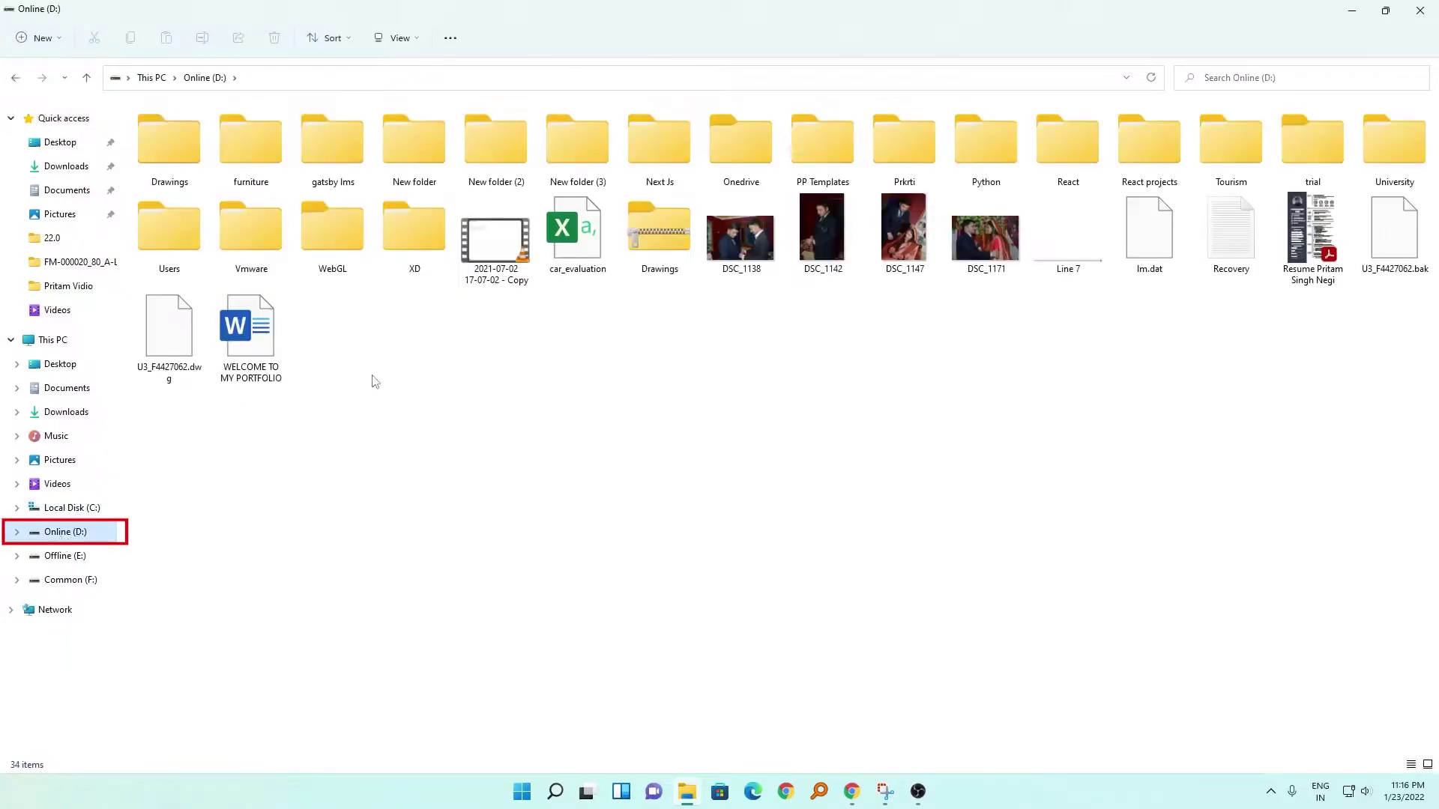
{"action": "right_click", "coordinate": [478, 376]}
{"action": "mouse_move", "coordinate": [517, 488]}
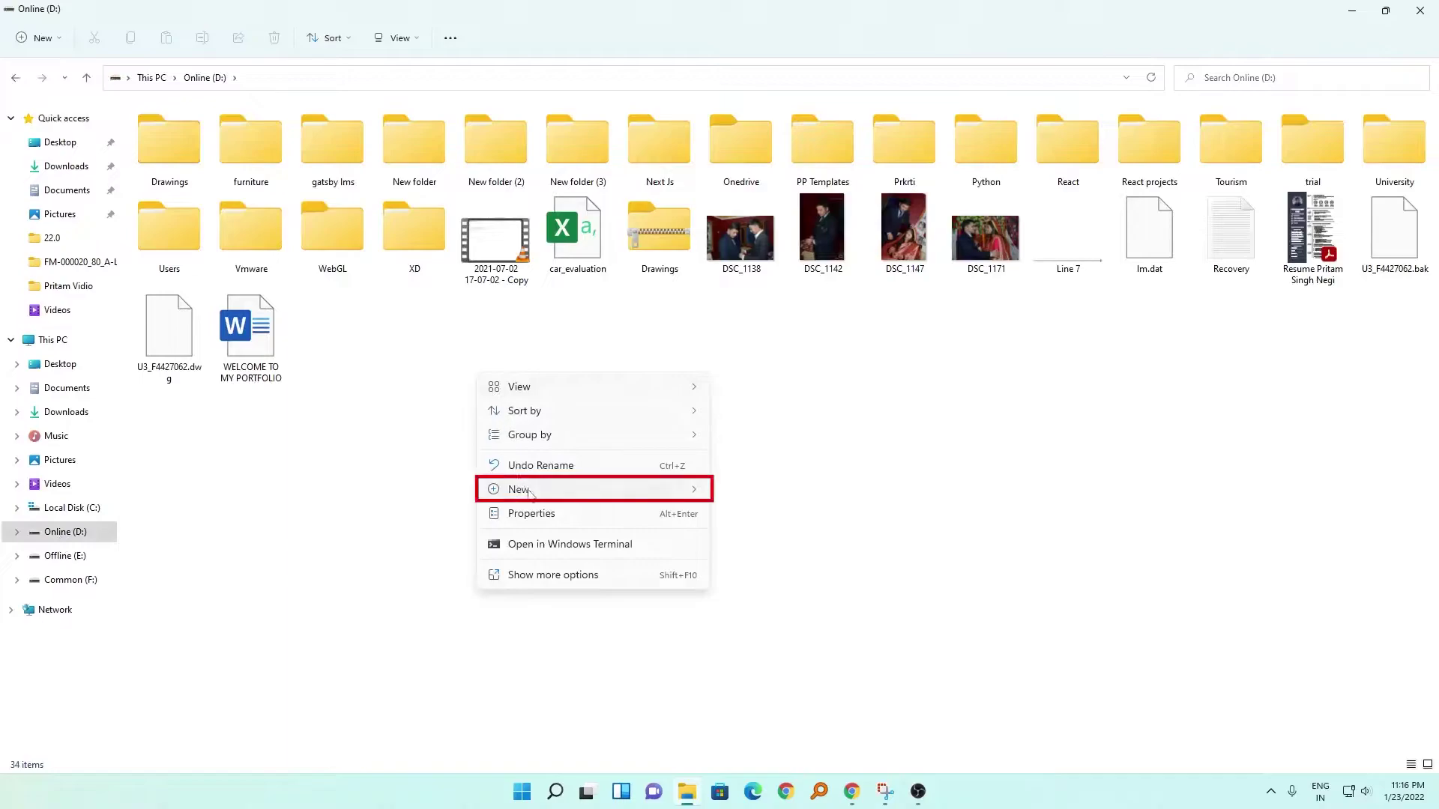
{"action": "left_click", "coordinate": [751, 176]}
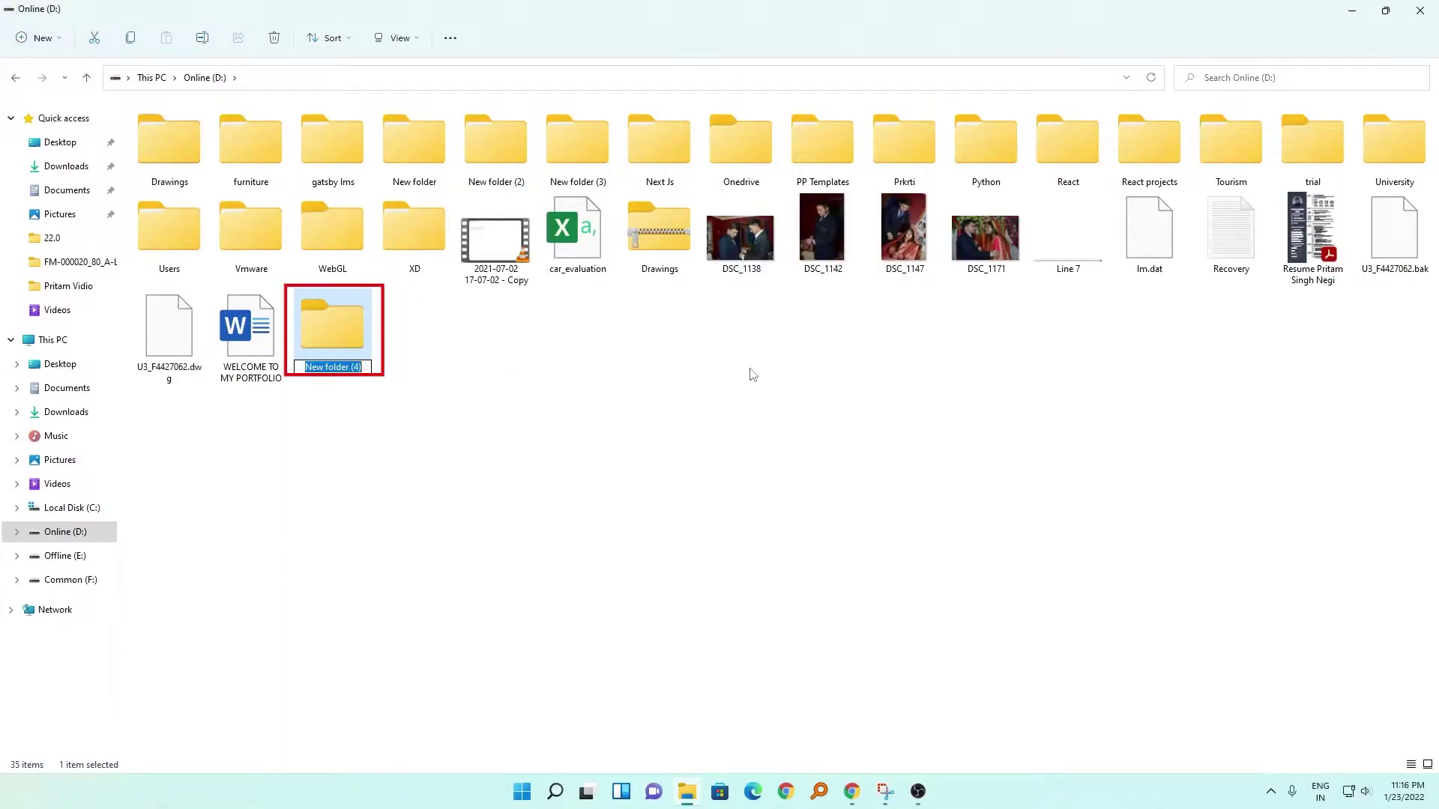
{"action": "type", "text": "tohide"}
{"action": "key", "text": "Return"}
{"action": "left_click", "coordinate": [454, 386]}
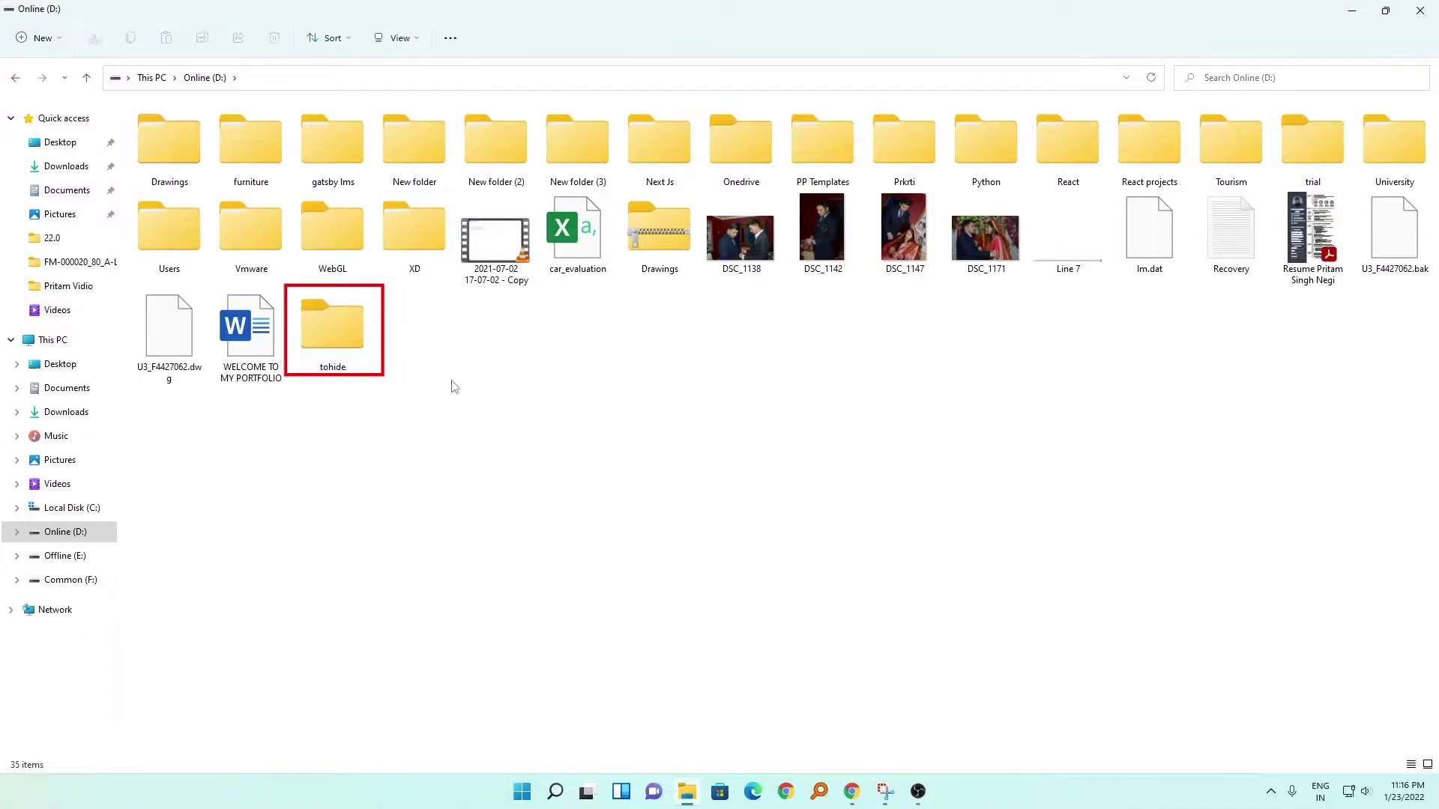
{"action": "left_click", "coordinate": [358, 319]}
Step: Set the Hidden attribute on the tohide folder in its Properties and apply it
{"action": "left_click", "coordinate": [576, 416]}
{"action": "left_click", "coordinate": [350, 324]}
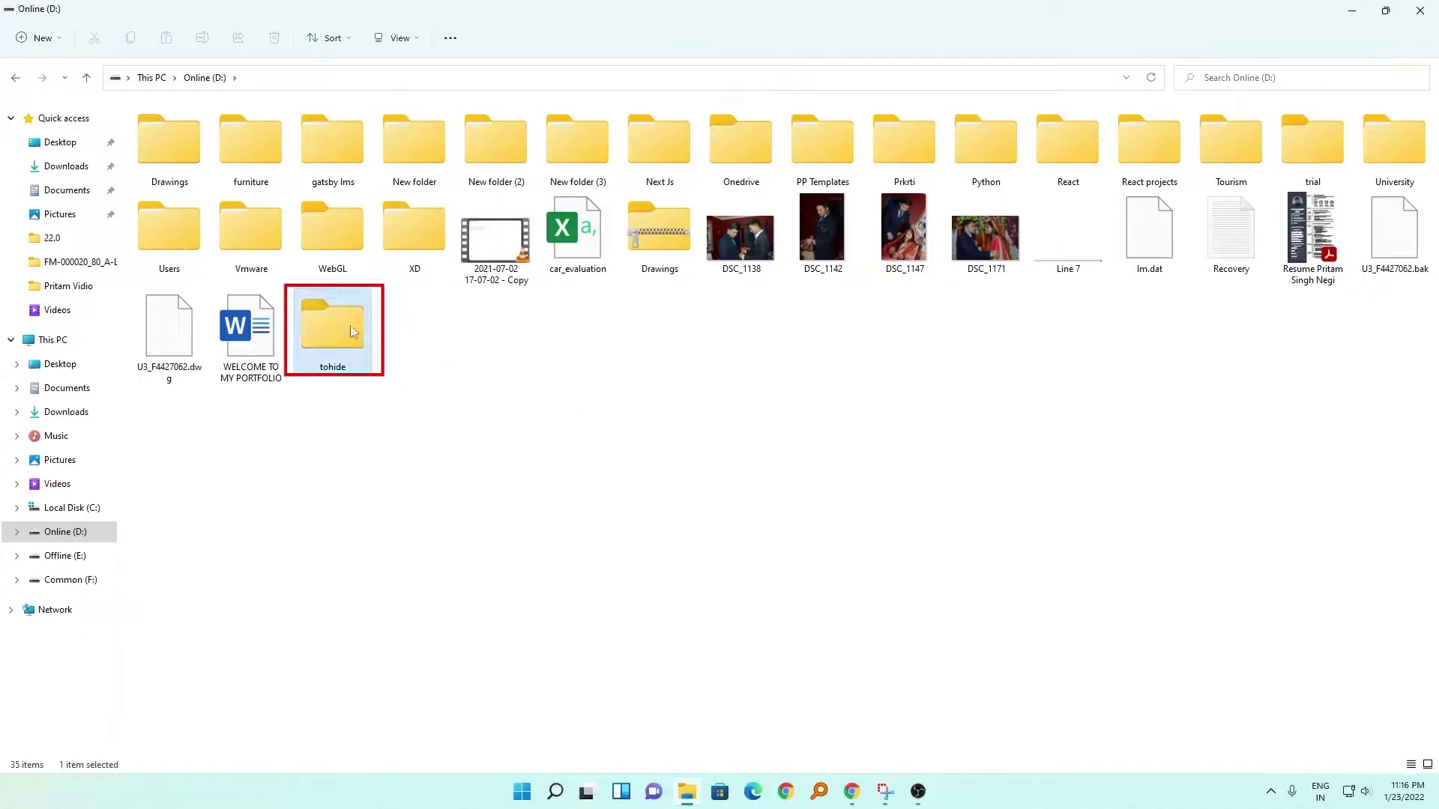
{"action": "right_click", "coordinate": [350, 325]}
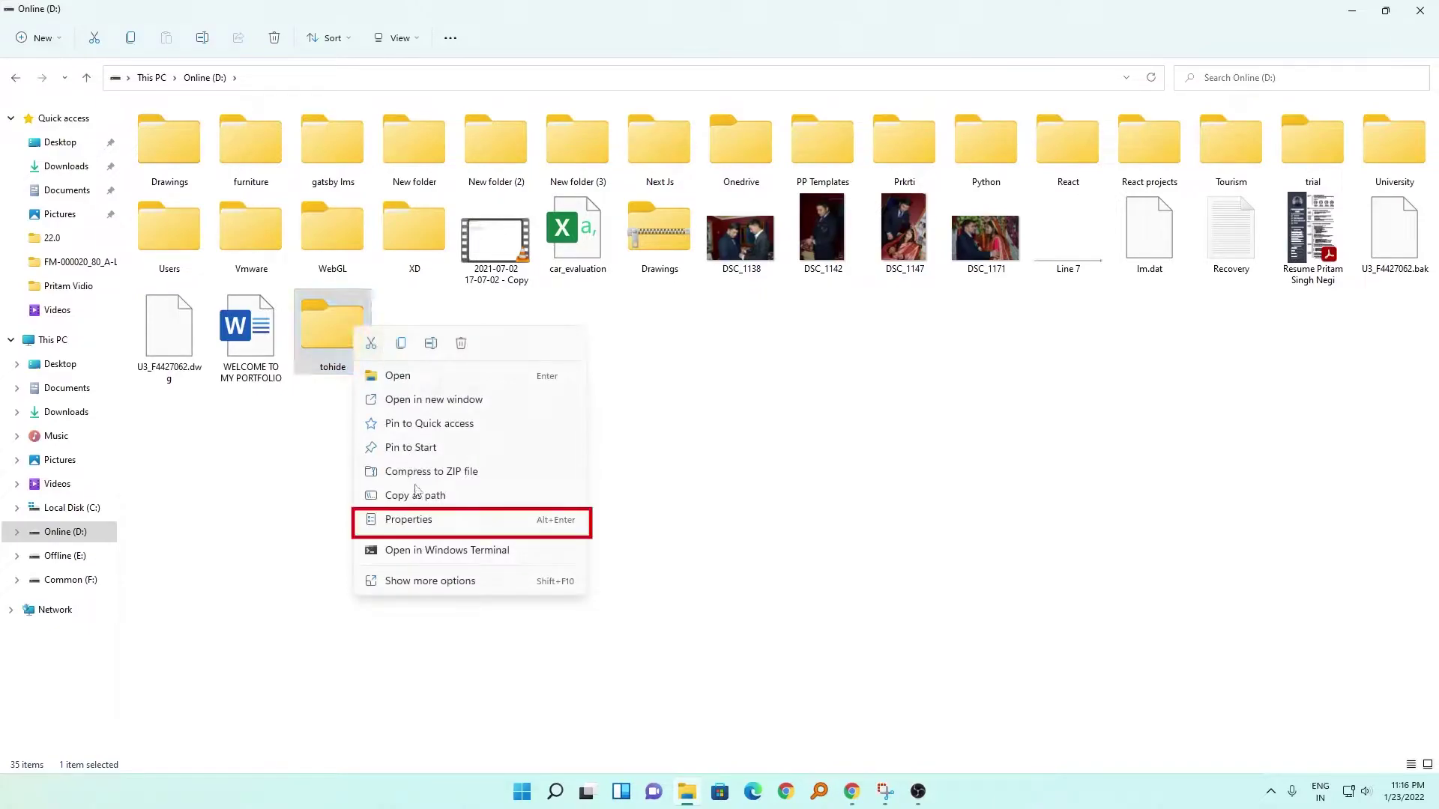
{"action": "left_click", "coordinate": [412, 523]}
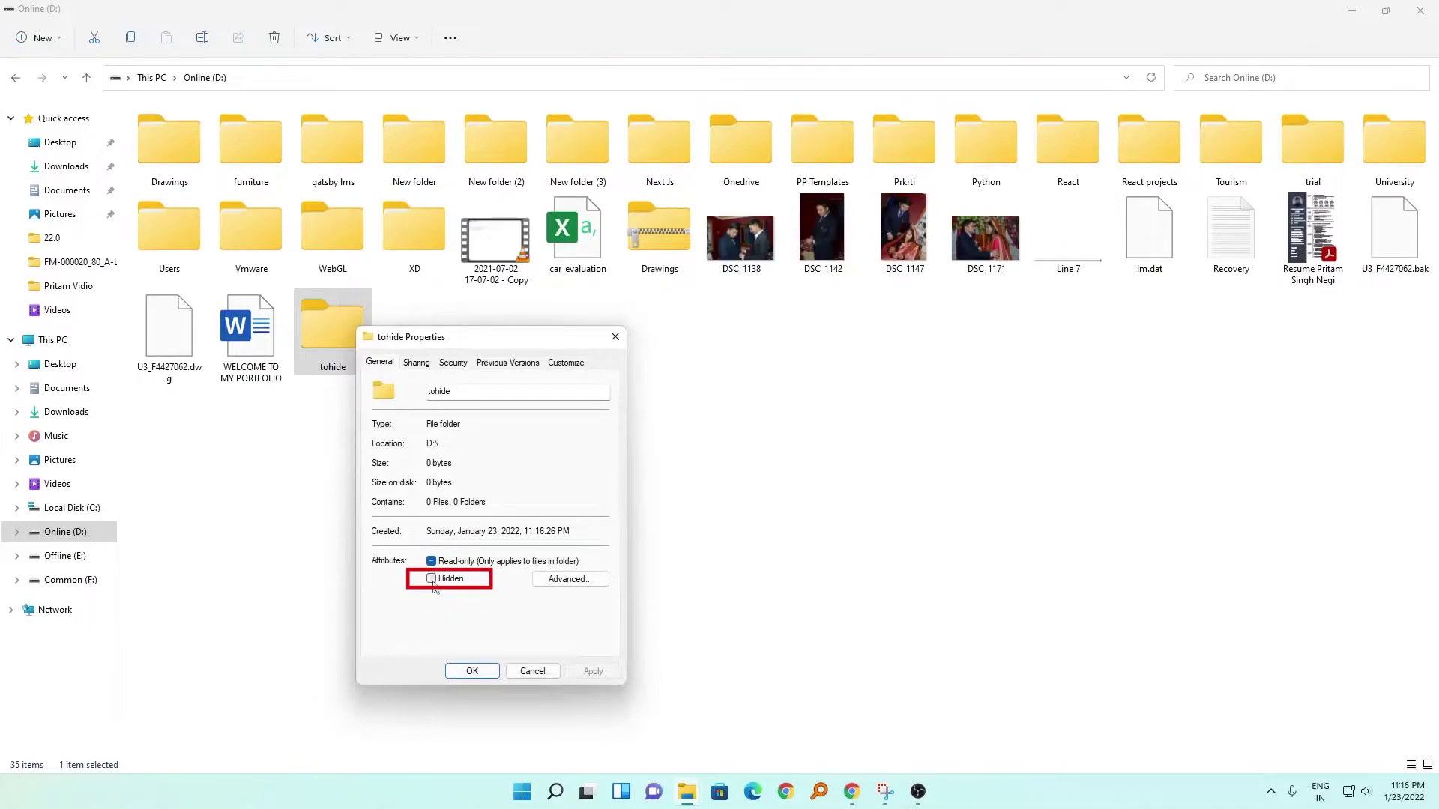
{"action": "left_click", "coordinate": [431, 579]}
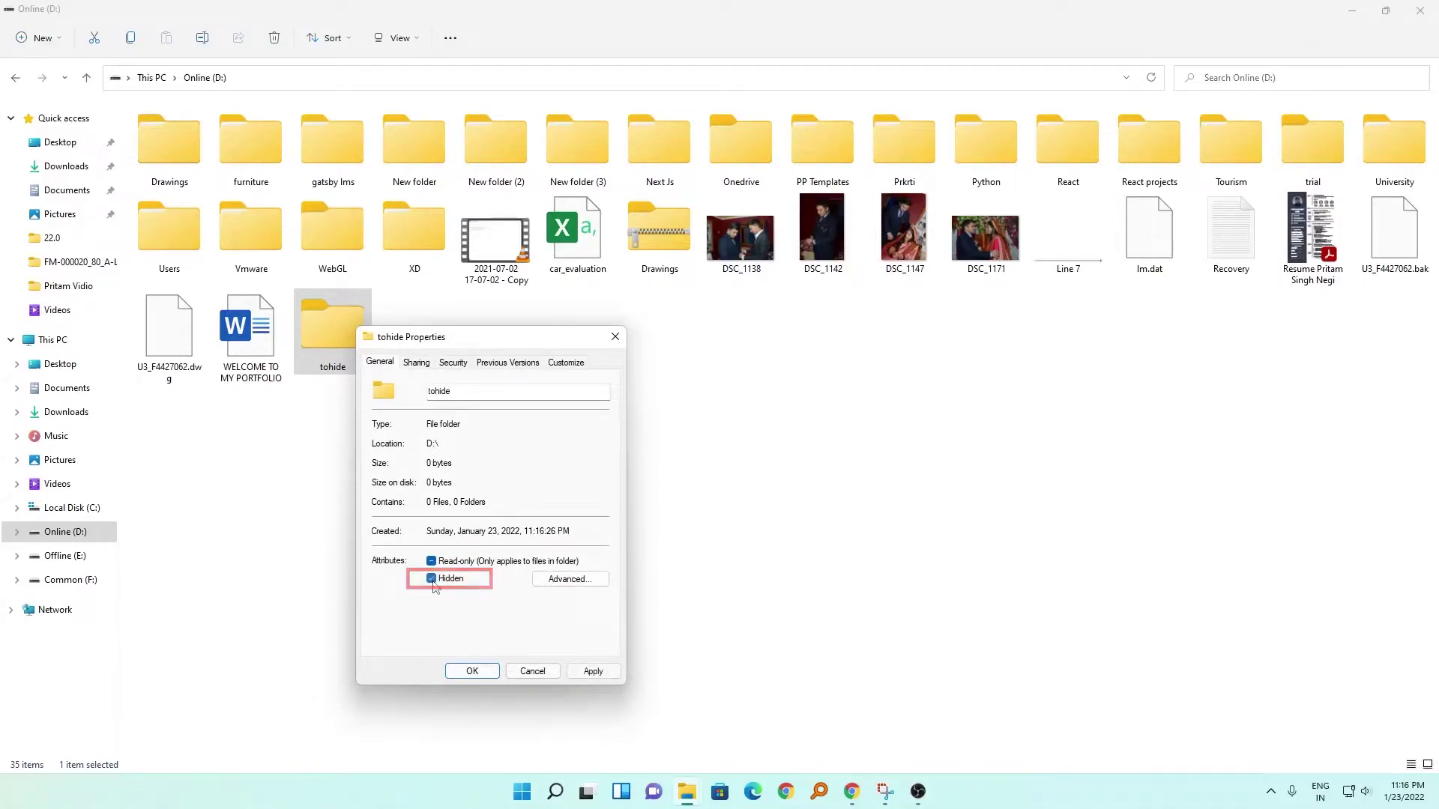
{"action": "left_click", "coordinate": [593, 672]}
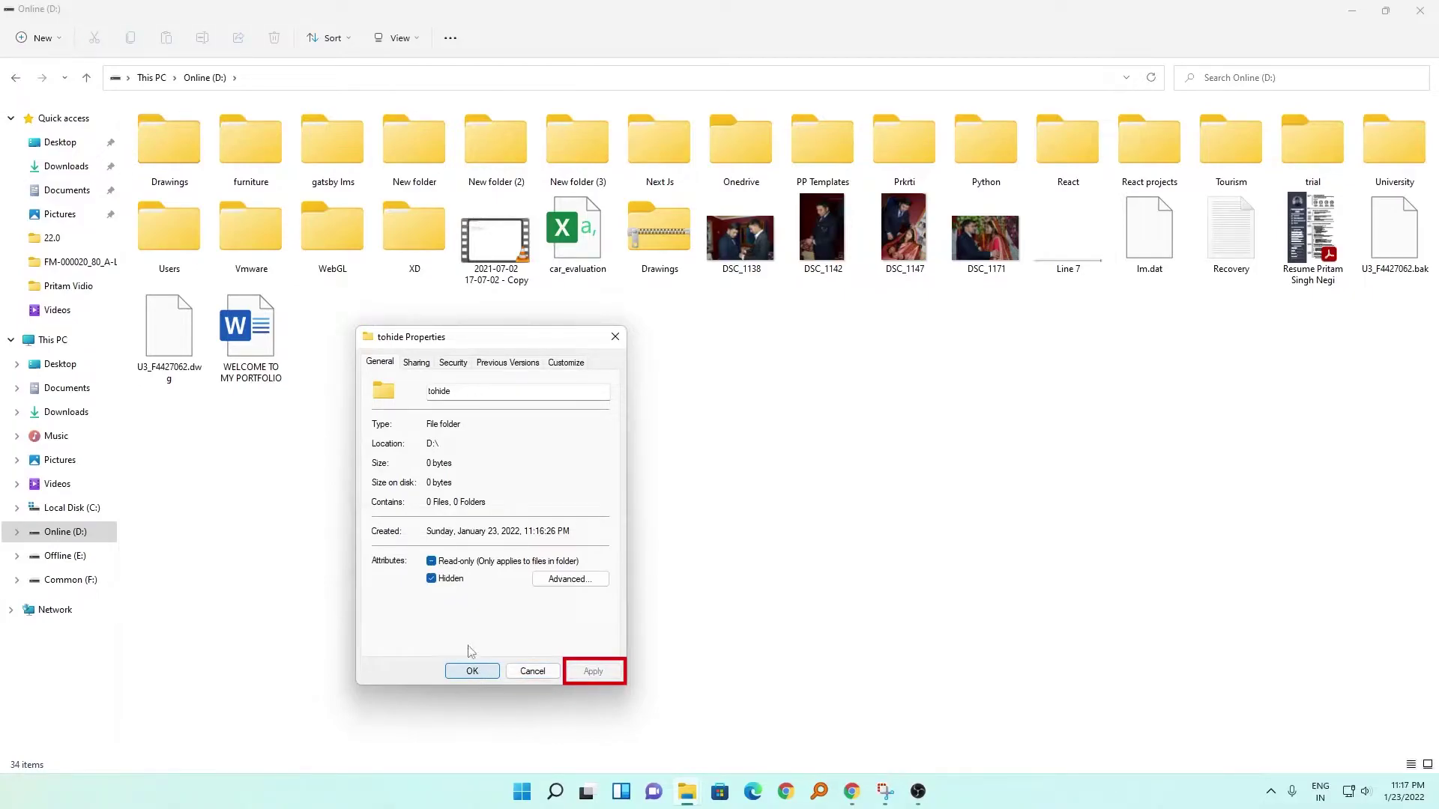
{"action": "left_click", "coordinate": [473, 670]}
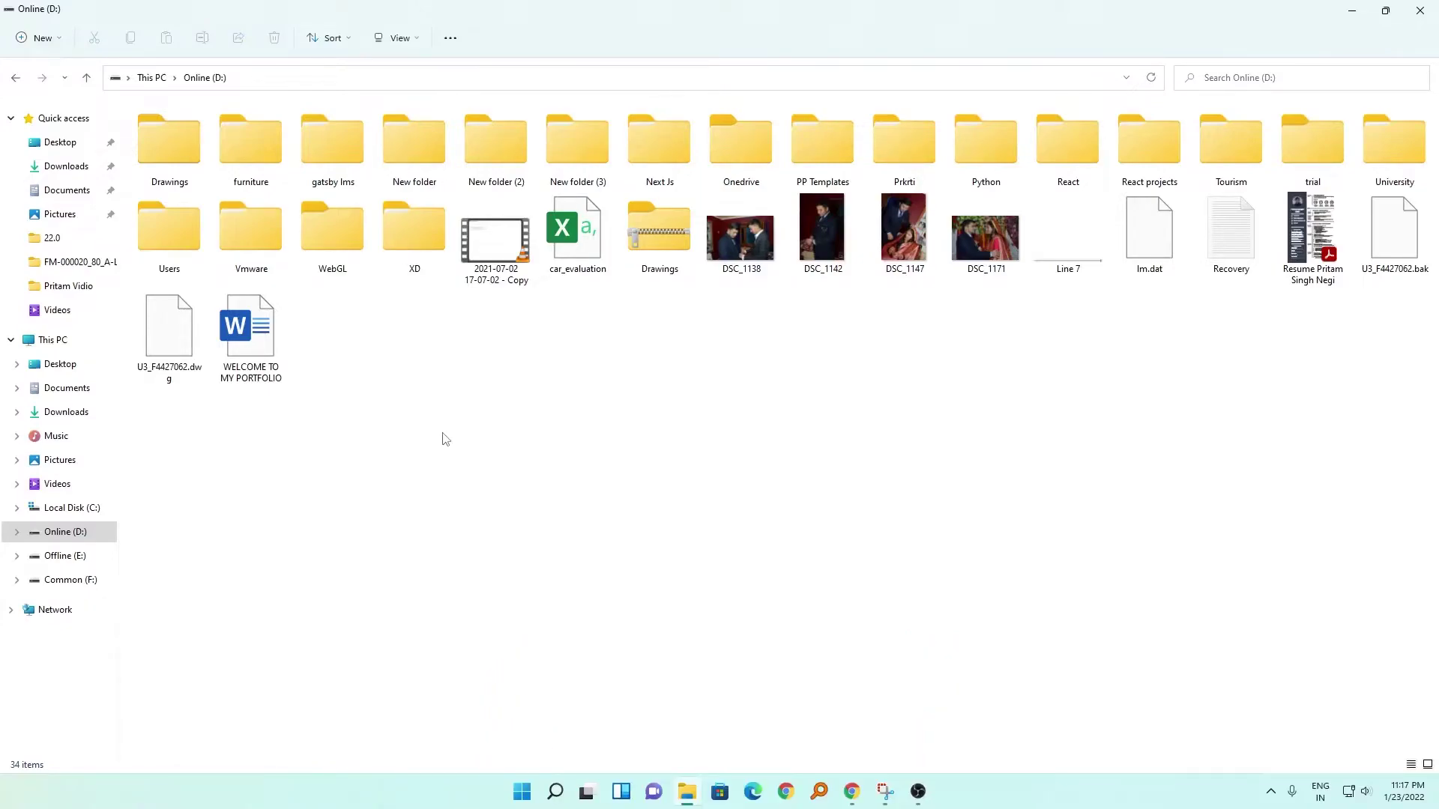
Step: Set the Hidden attribute on the WELCOME TO MY PORTFOLIO document in its Properties
{"action": "left_click", "coordinate": [268, 343]}
{"action": "right_click", "coordinate": [269, 344]}
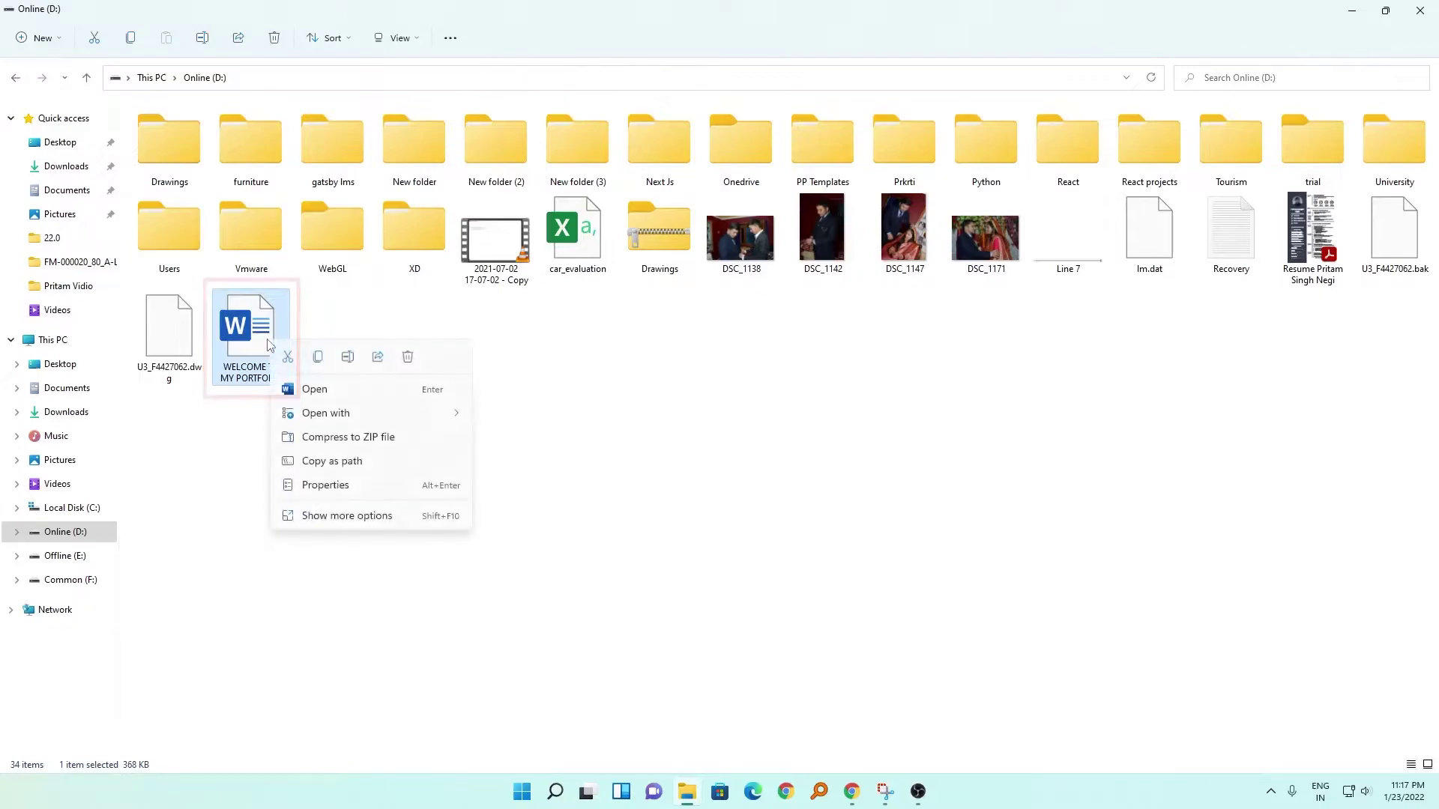
{"action": "left_click", "coordinate": [337, 485]}
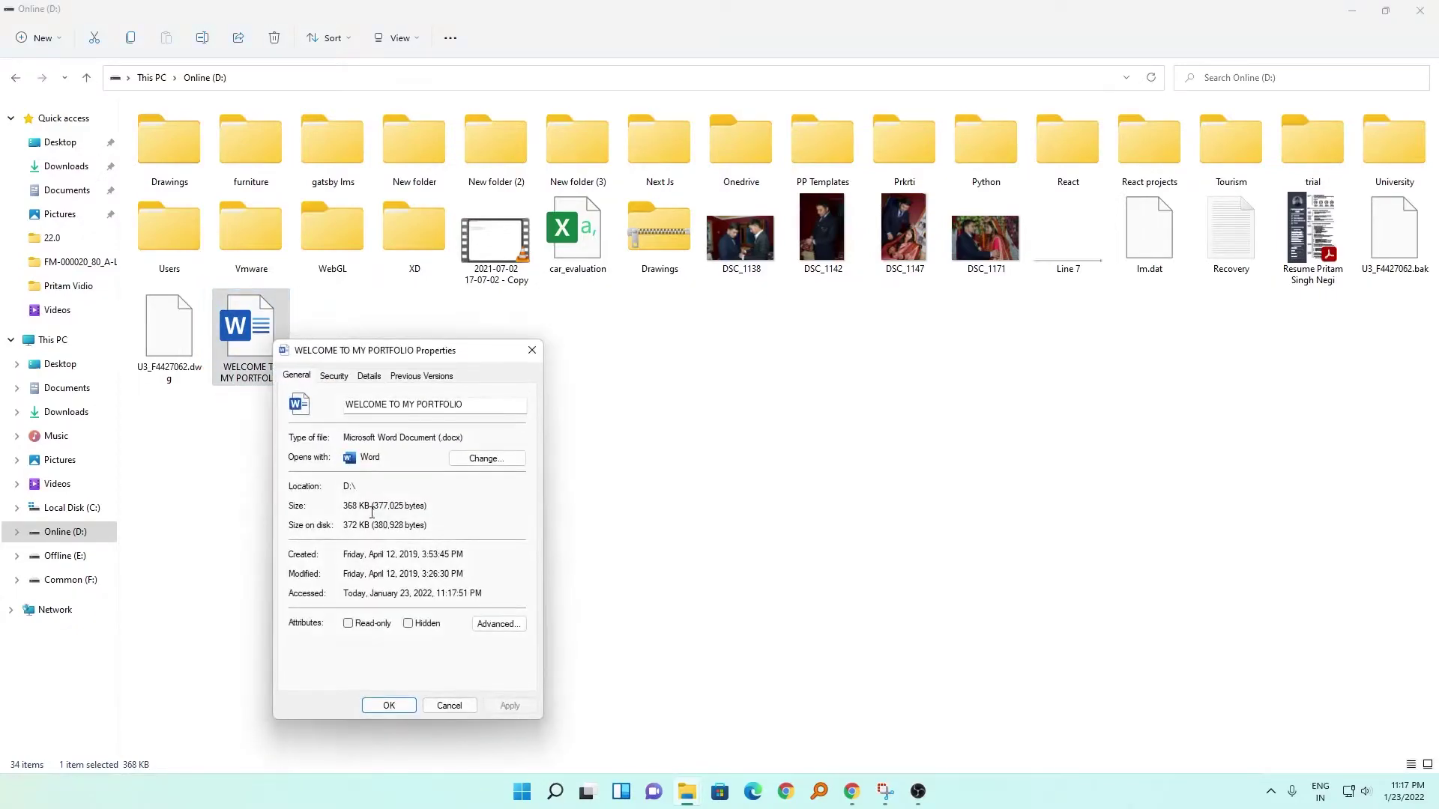
{"action": "left_click", "coordinate": [409, 623]}
{"action": "left_click", "coordinate": [391, 704]}
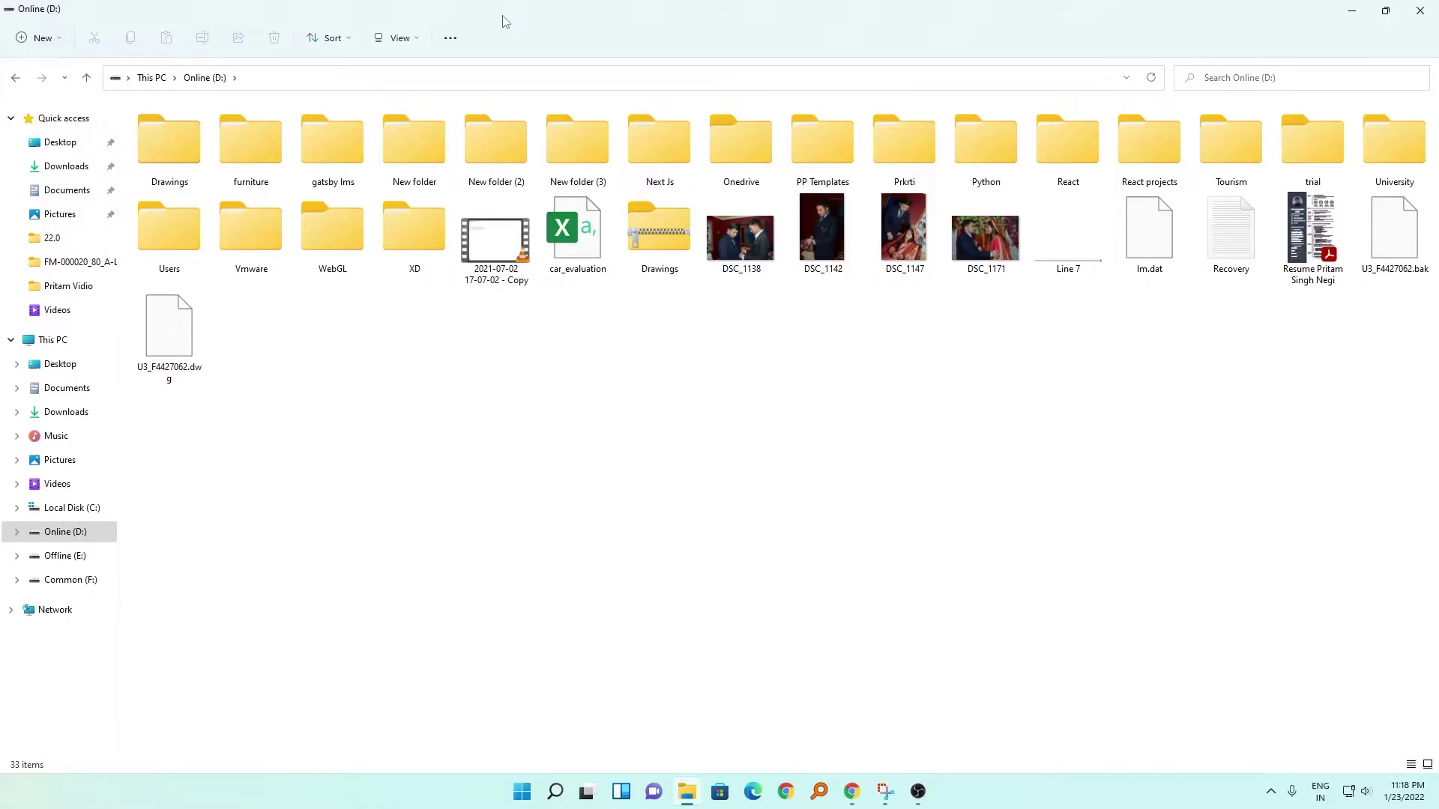
Step: Turn on Hidden items under View > Show, then select the portfolio document
{"action": "left_click", "coordinate": [423, 38]}
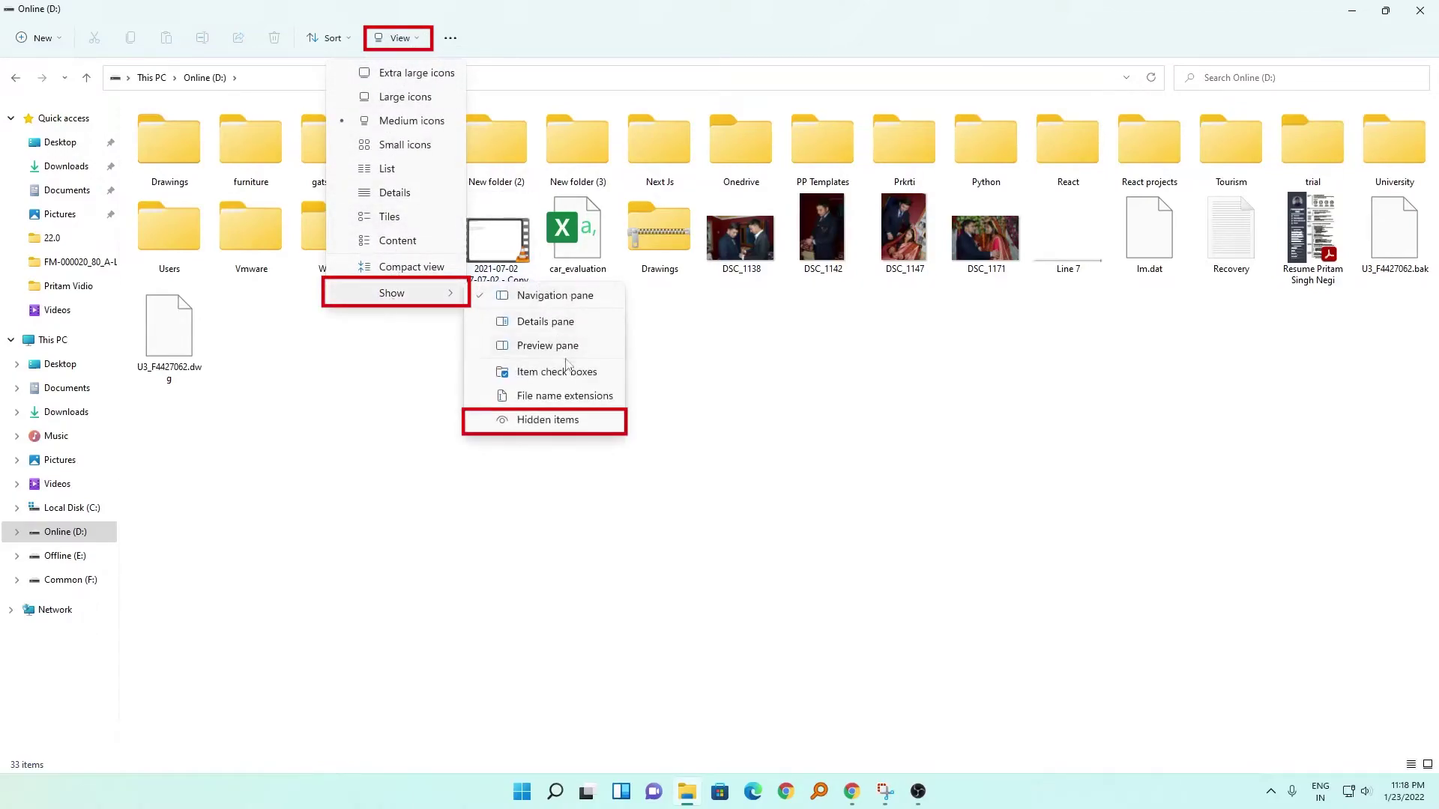
{"action": "mouse_move", "coordinate": [394, 293]}
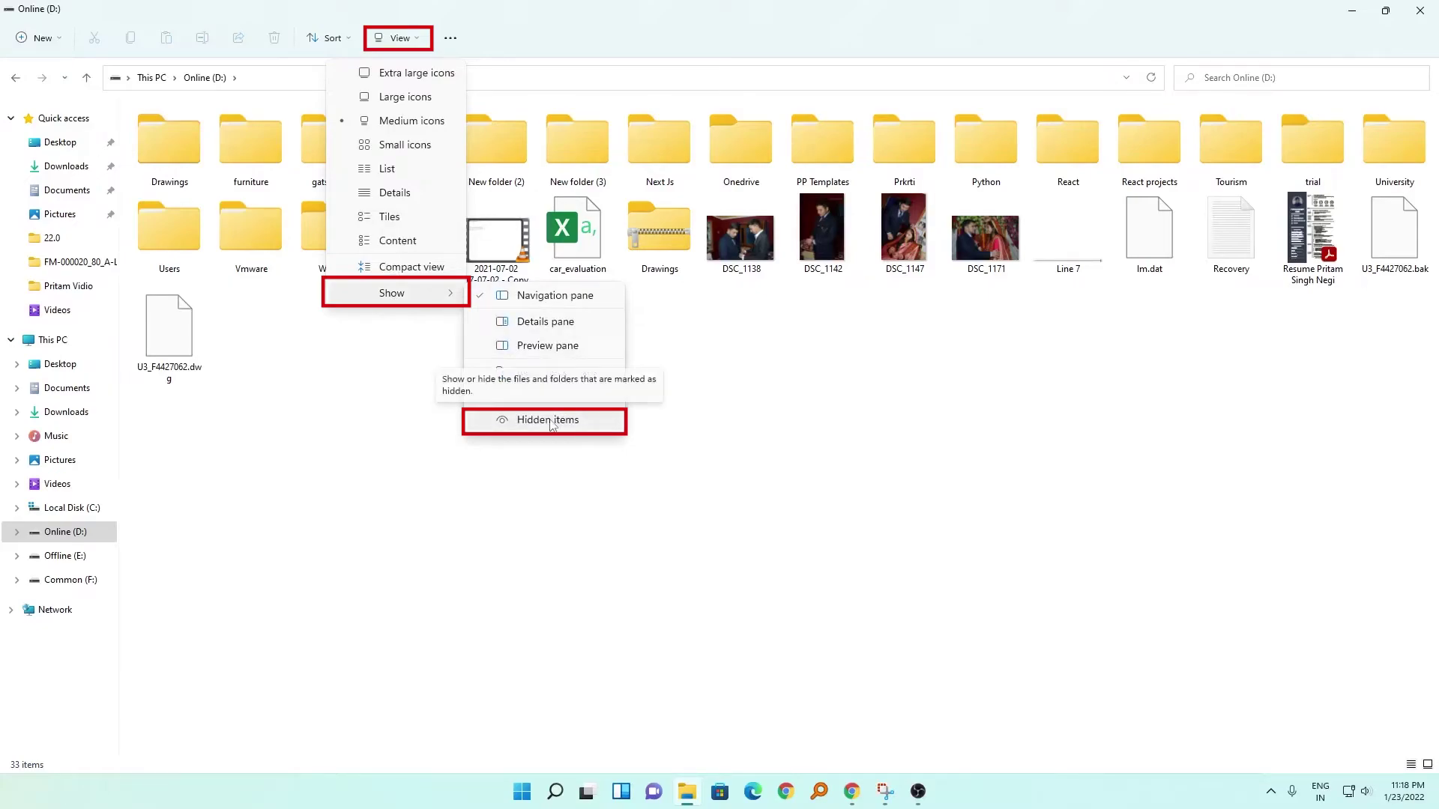
{"action": "left_click", "coordinate": [551, 420]}
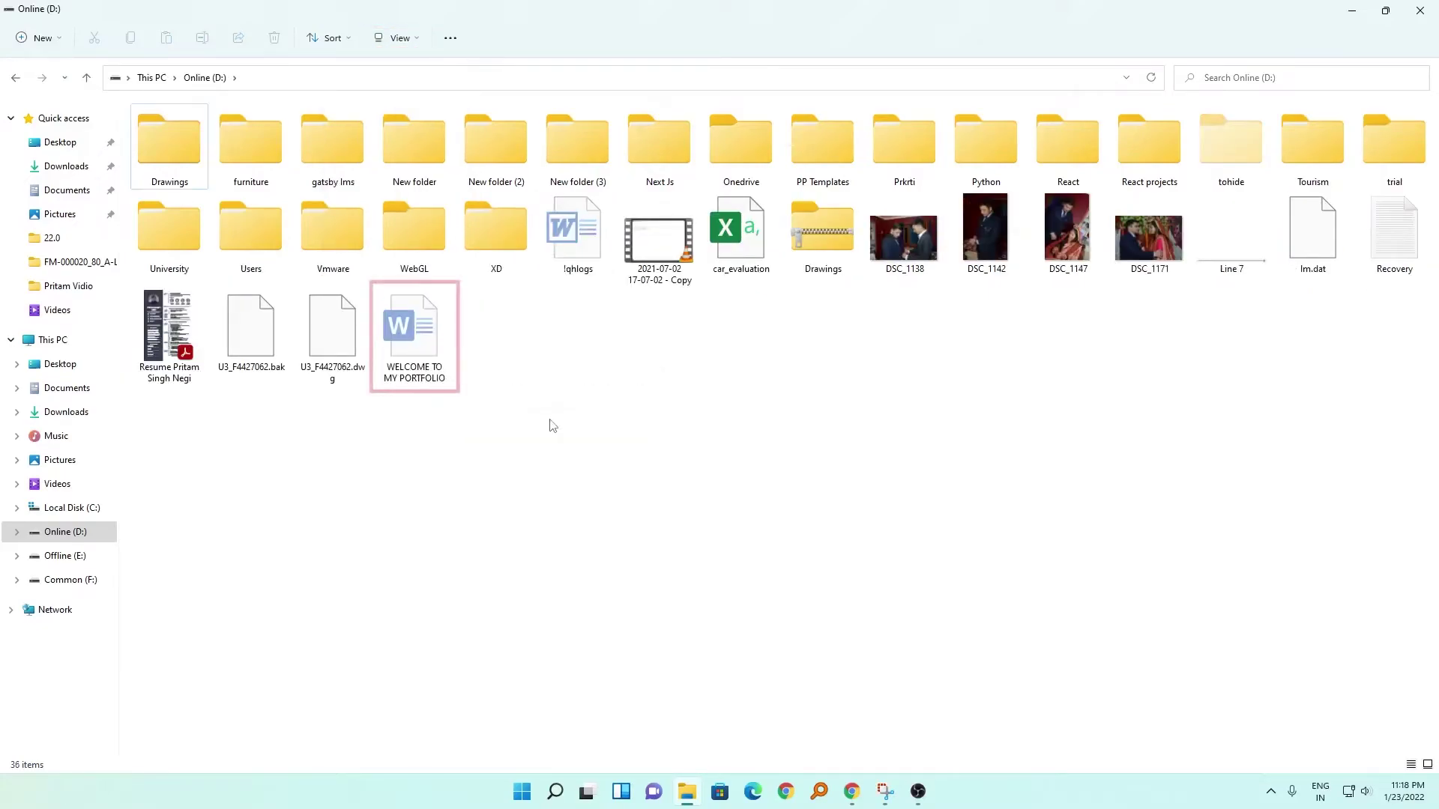
{"action": "left_click", "coordinate": [415, 338]}
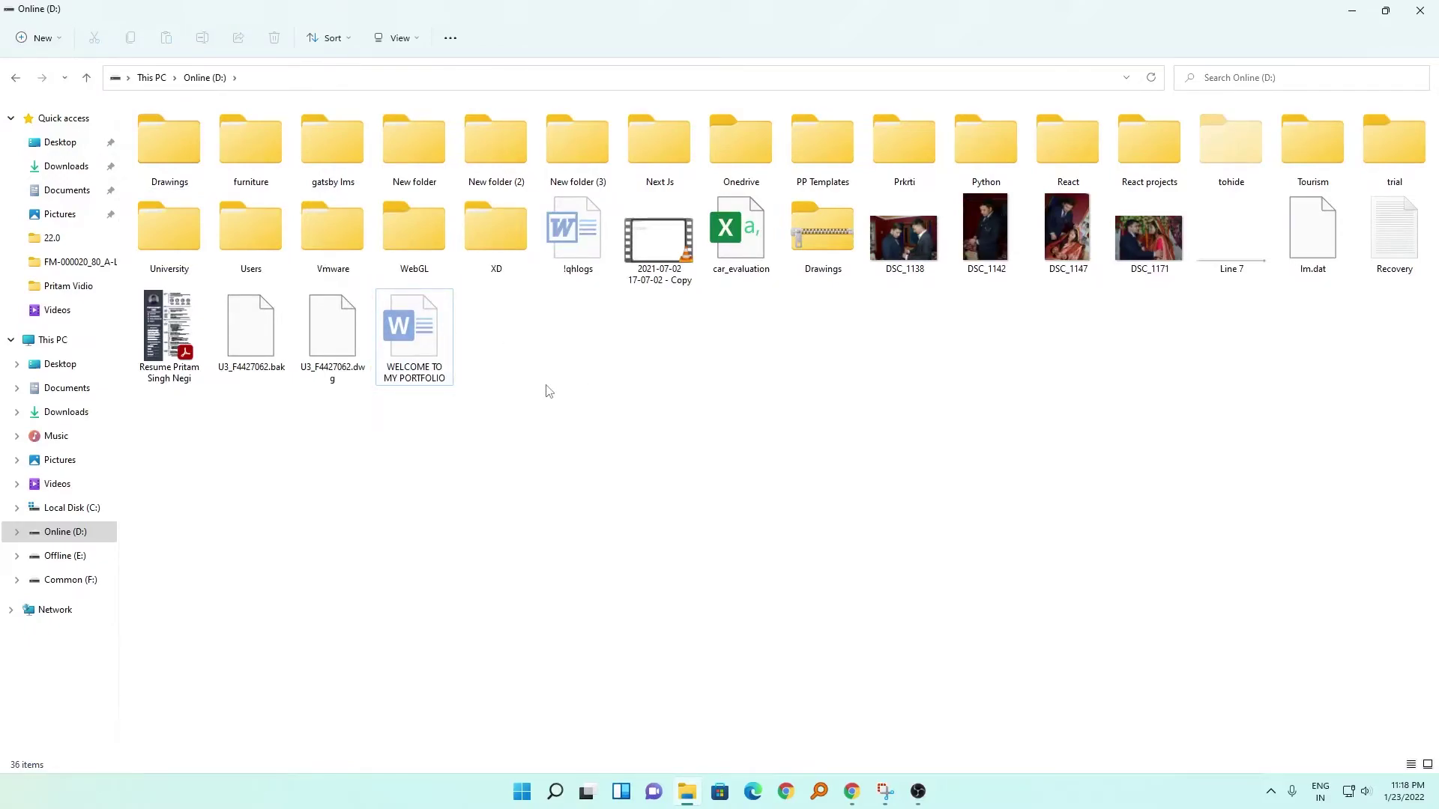
Step: Clear the Hidden attribute on WELCOME TO MY PORTFOLIO in its Properties and apply
{"action": "left_click", "coordinate": [444, 329]}
{"action": "right_click", "coordinate": [444, 330]}
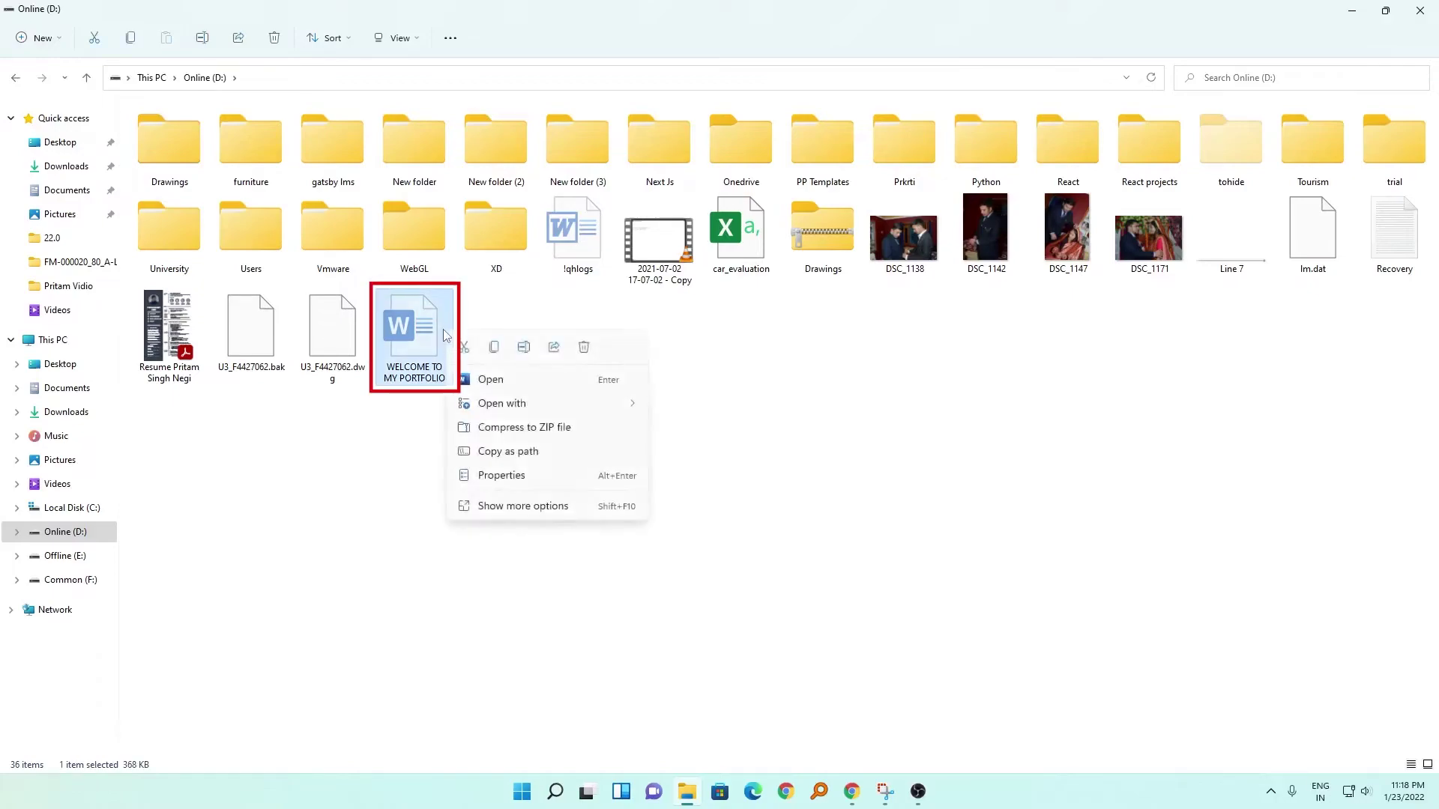
{"action": "left_click", "coordinate": [508, 474]}
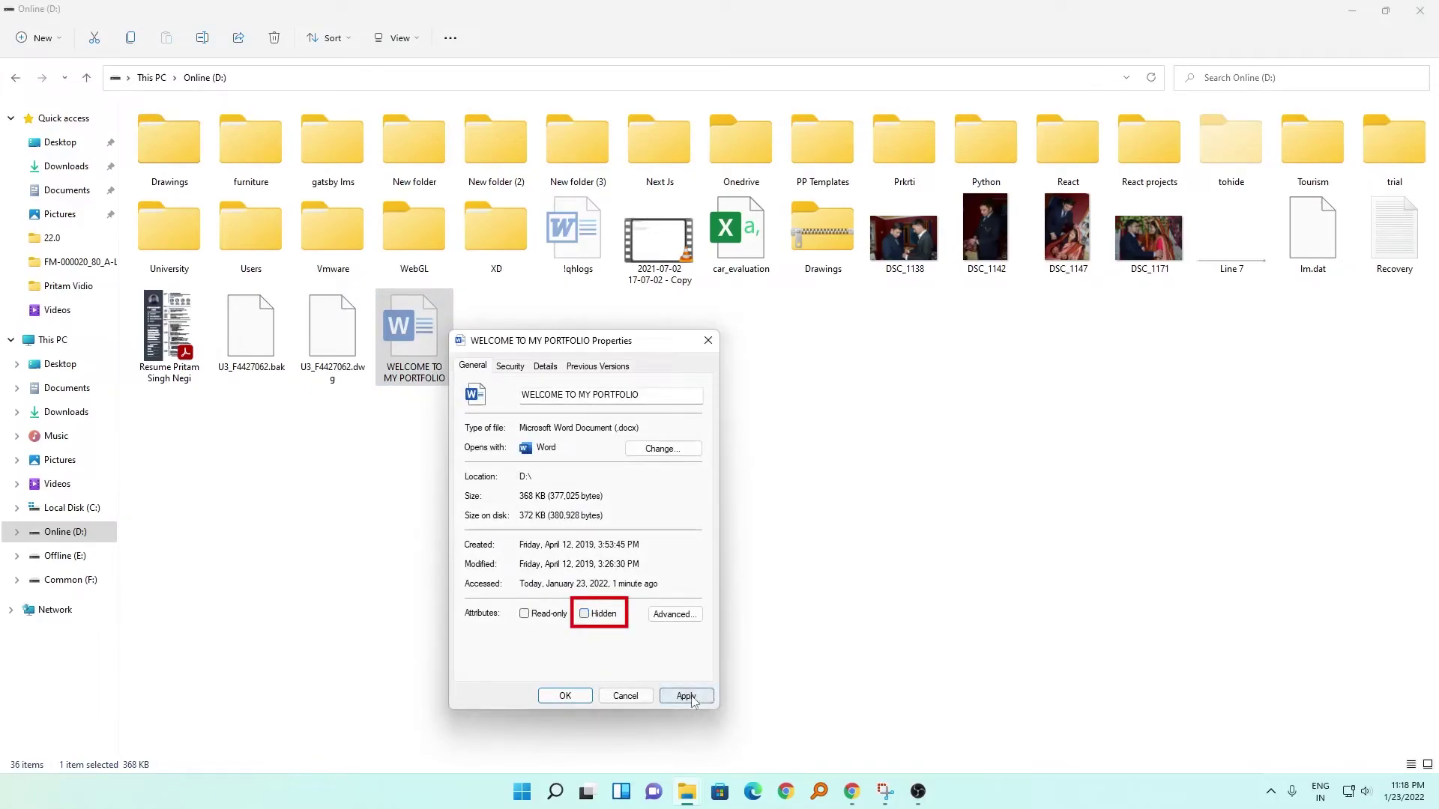
{"action": "left_click", "coordinate": [686, 695]}
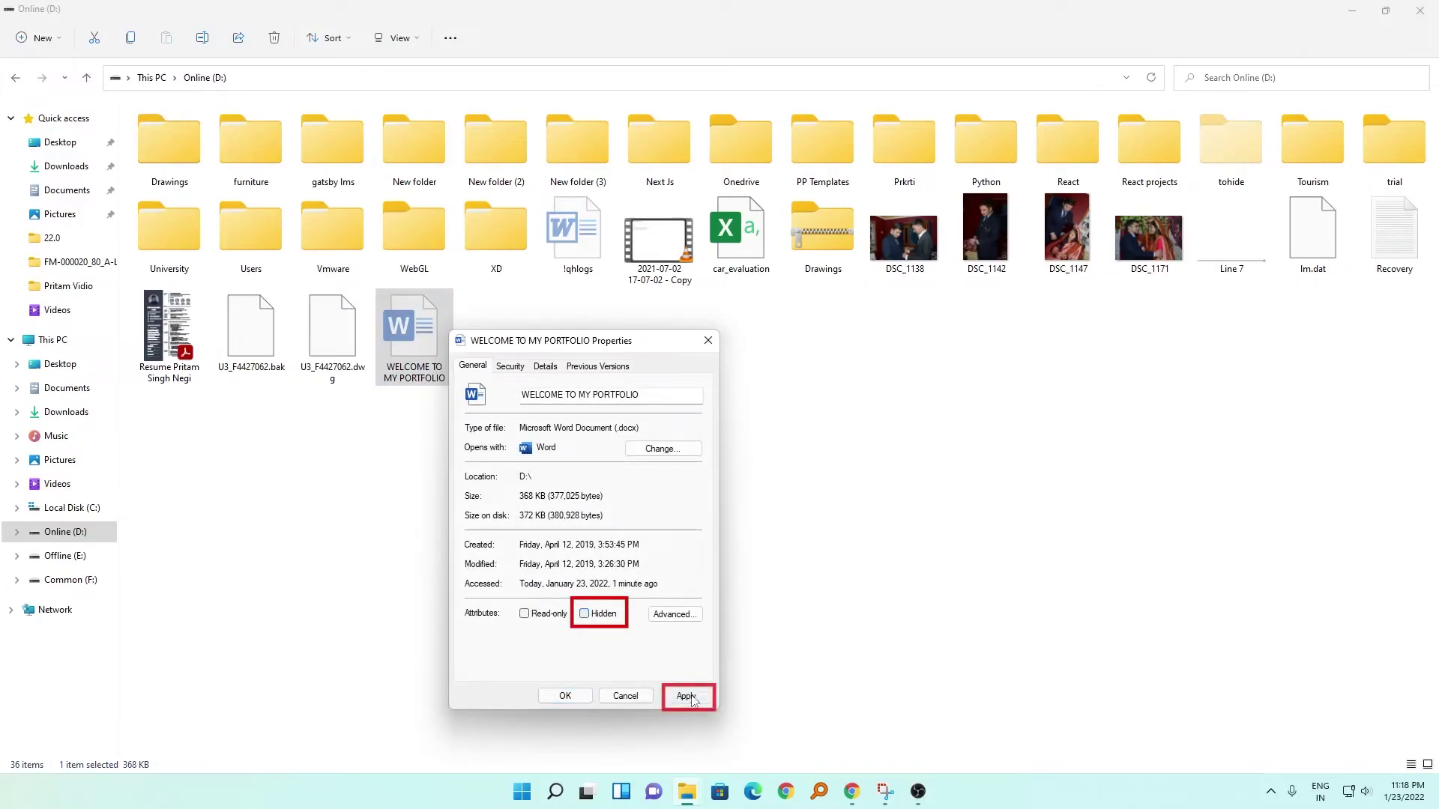
{"action": "left_click", "coordinate": [565, 696]}
{"action": "left_click", "coordinate": [470, 538]}
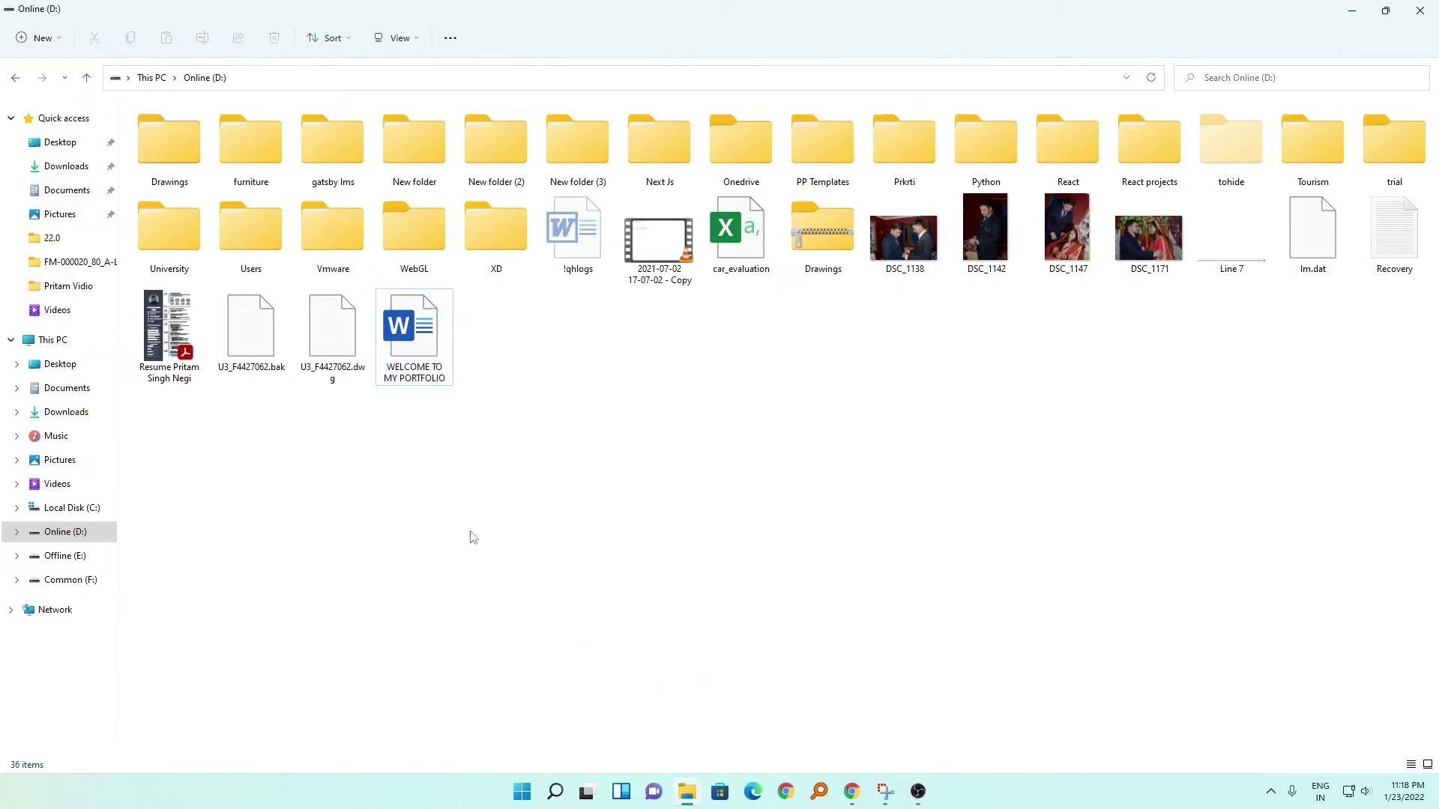